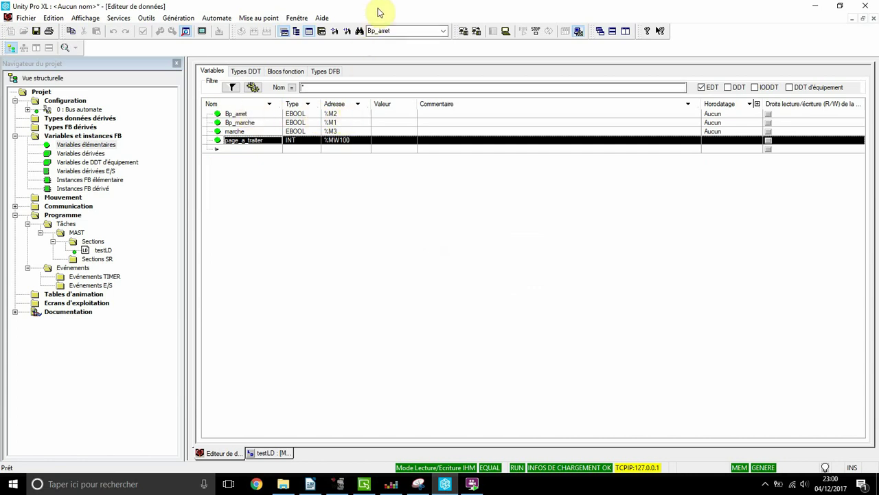
Switch to Vijeo-Designer and create the external BOOL variable Bp_arret in scan group API_M340 with device address %M3
drag(379, 10, 6, 158)
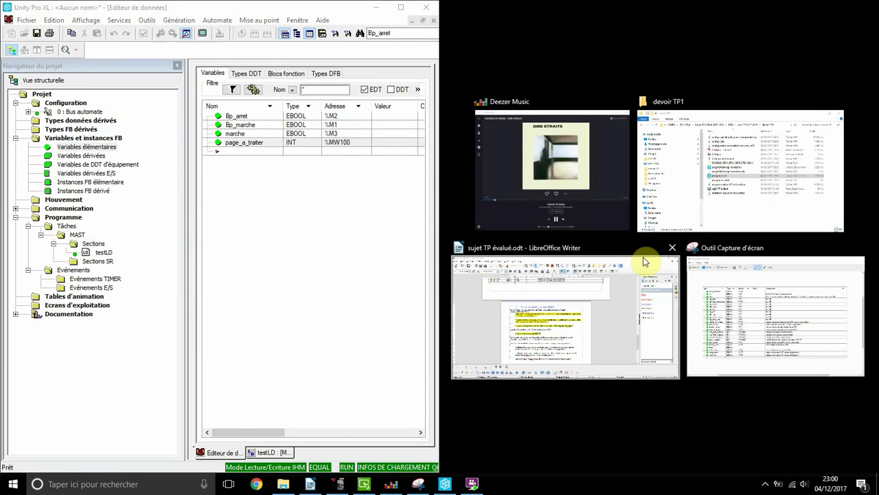
click(733, 228)
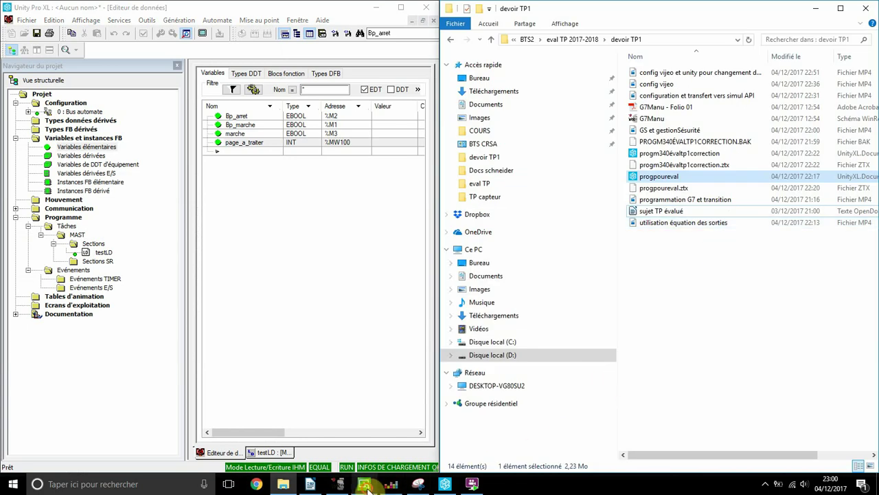
click(418, 483)
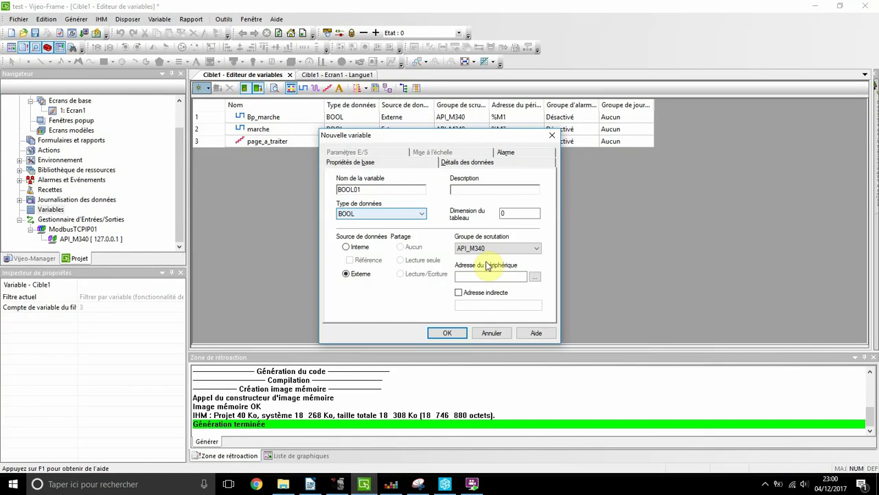
click(438, 184)
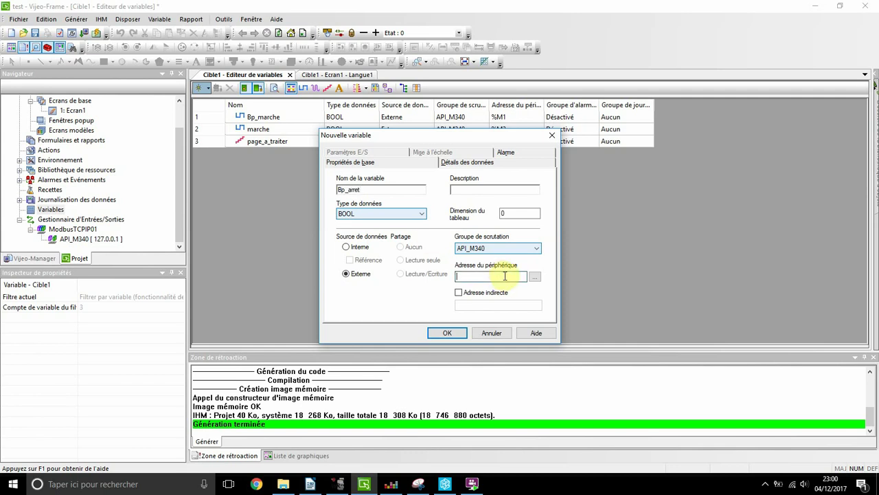
text(%M3)
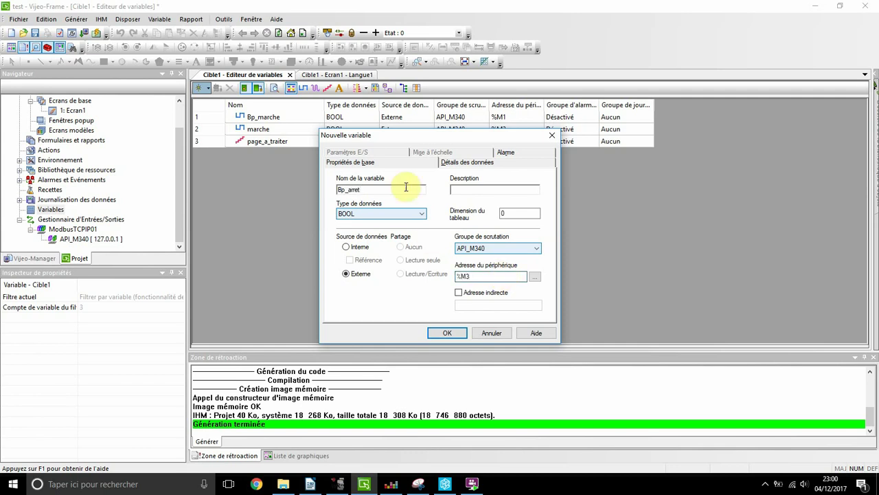
click(448, 333)
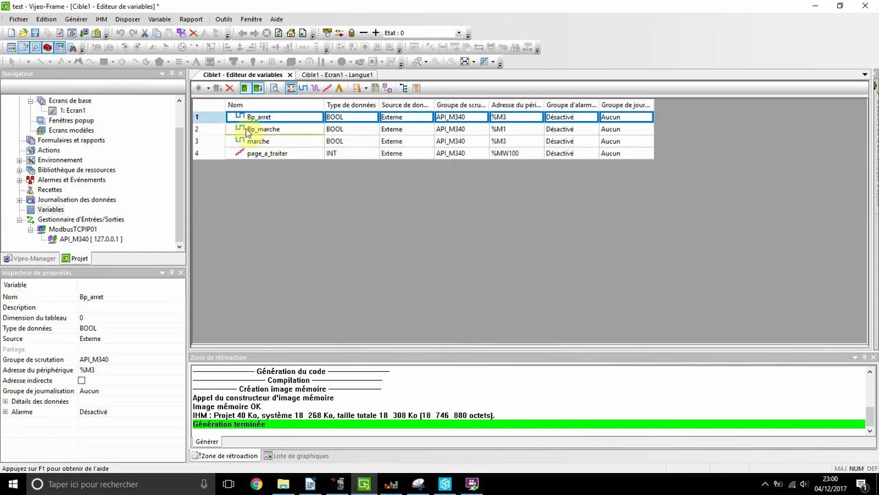
Open base screen Ecran1 and draw a switch on its left side, below the page 1 title
double_click(68, 109)
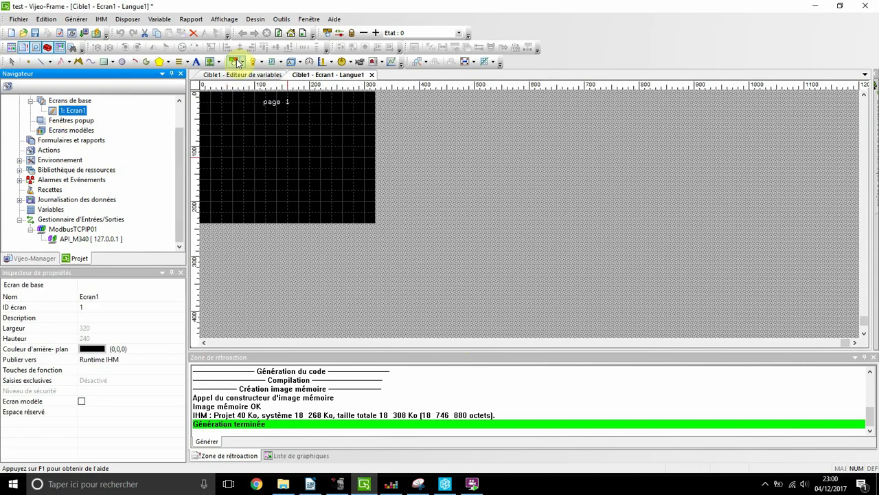
click(236, 62)
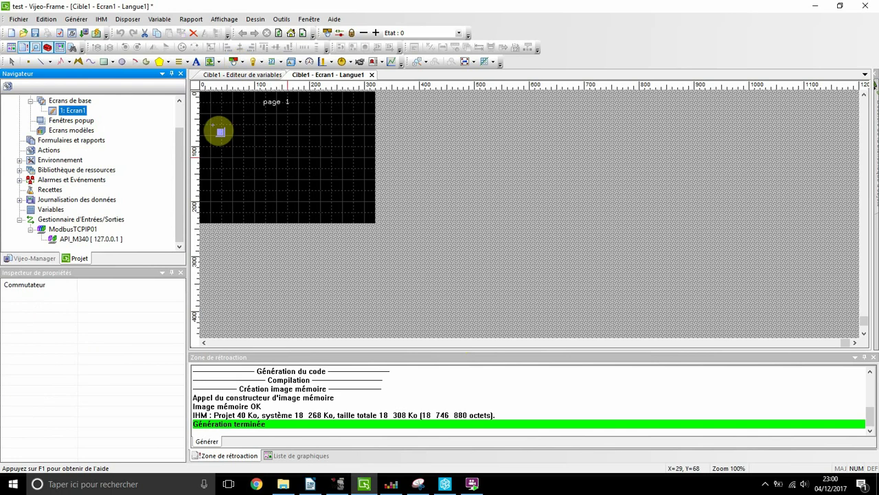
drag(212, 124, 265, 167)
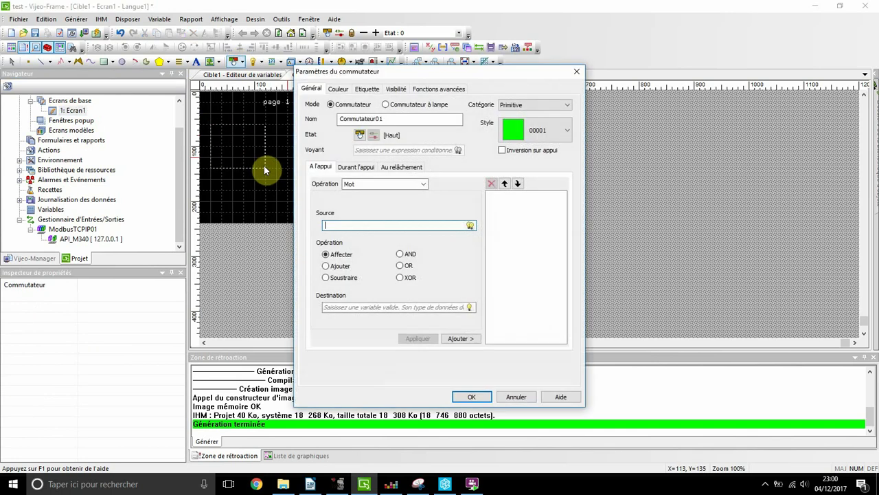
Add an on-press Bit operation to the switch, set to Marche momentanée with Bp_marche as destination
click(383, 185)
click(382, 194)
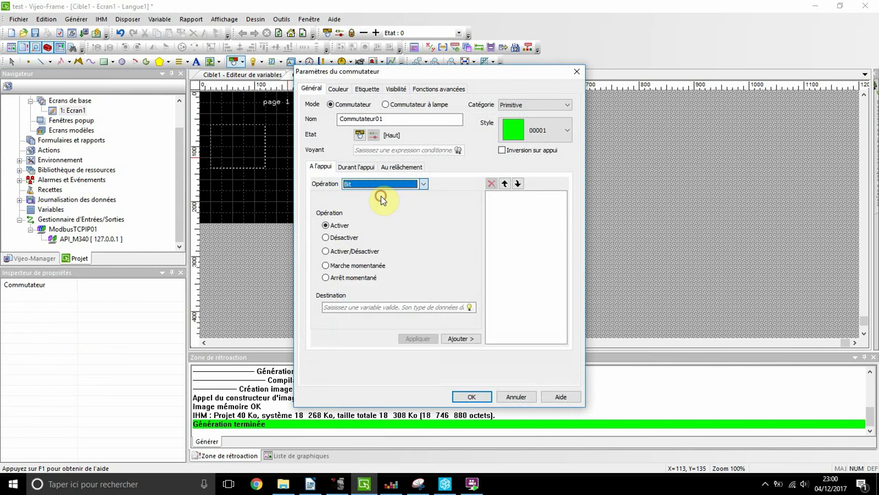
click(341, 266)
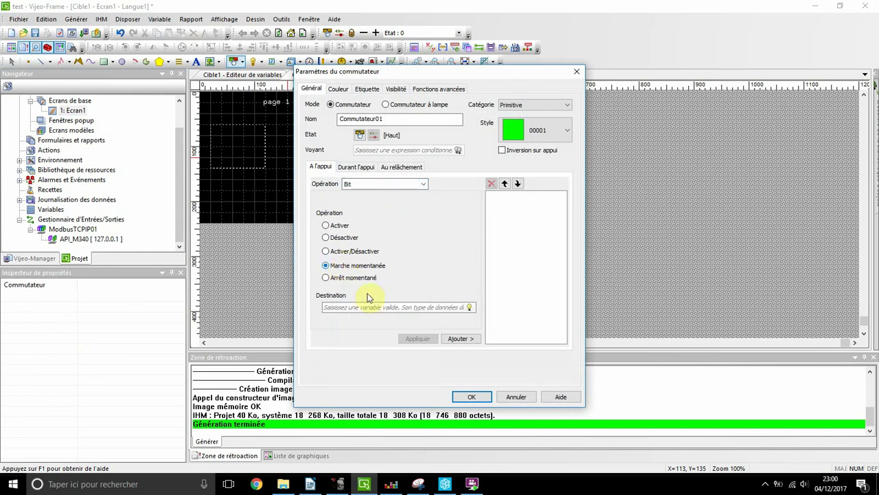
click(469, 307)
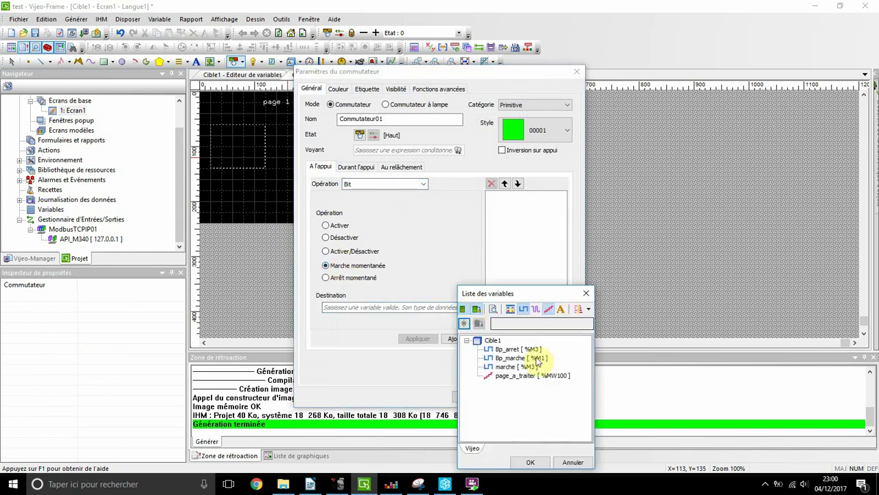
click(509, 359)
double_click(509, 359)
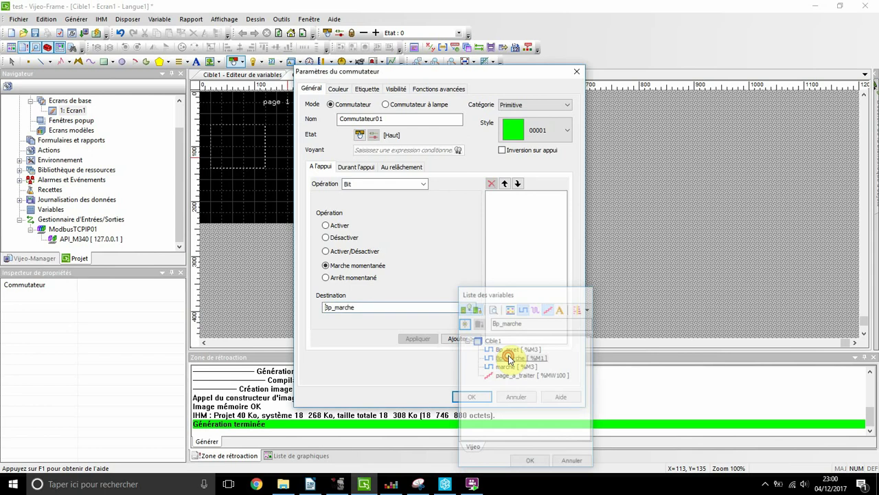
click(461, 338)
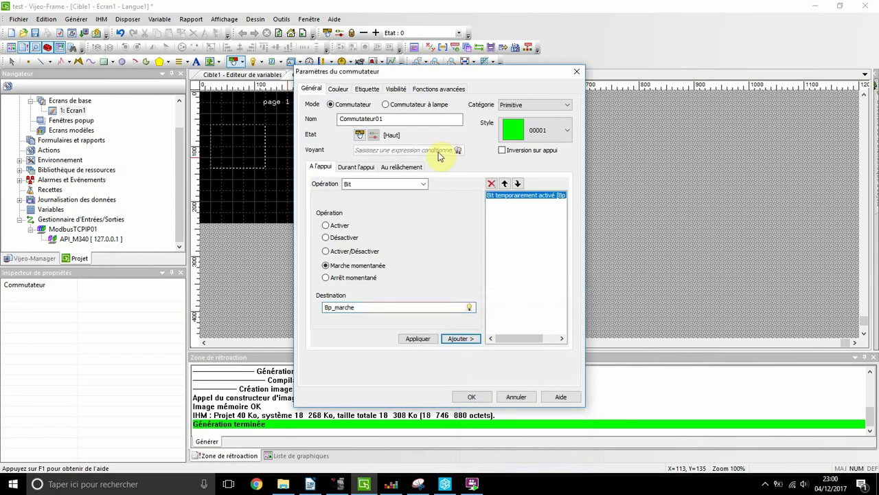
Change the switch mode to Commutateur à lampe and assign the variable marche as its indicator expression
click(393, 105)
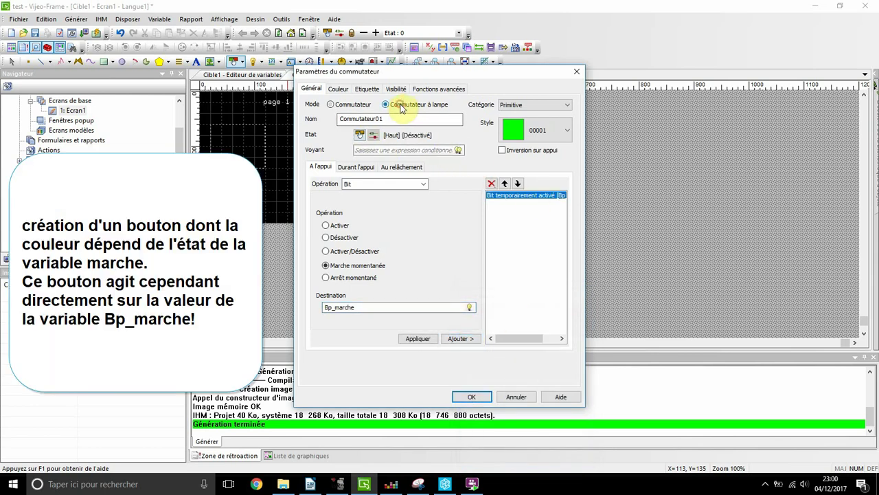
click(459, 151)
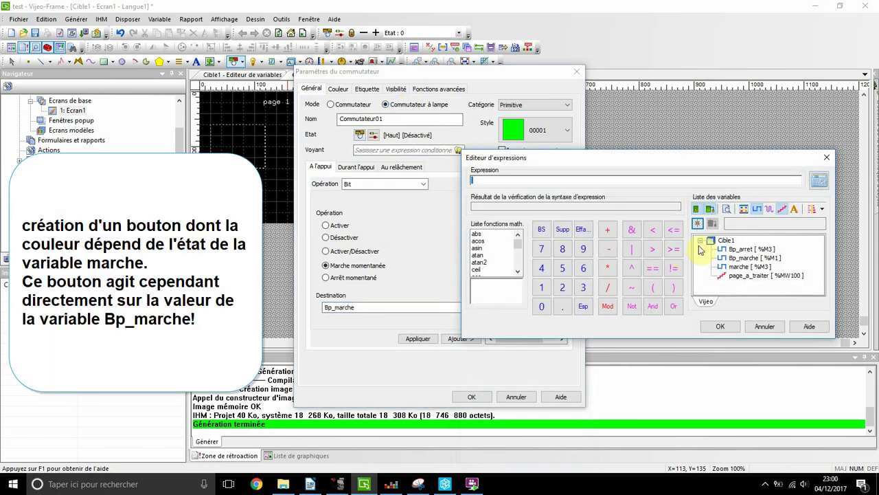
double_click(733, 268)
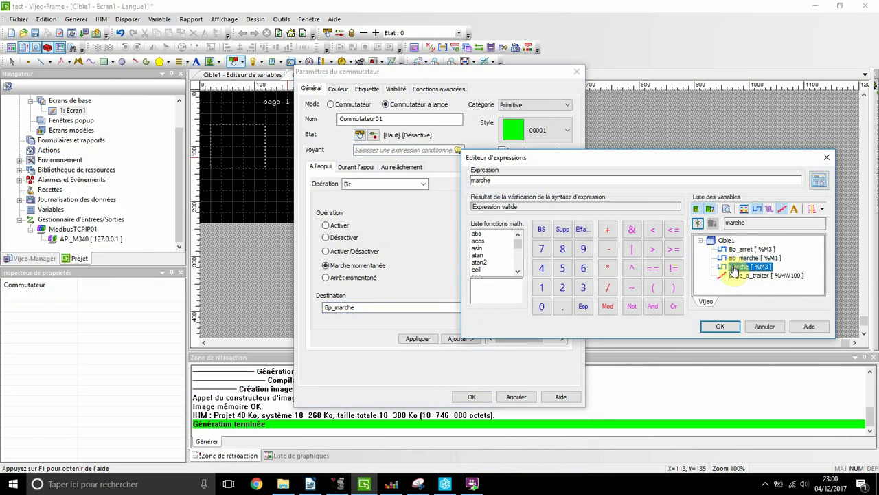
click(721, 326)
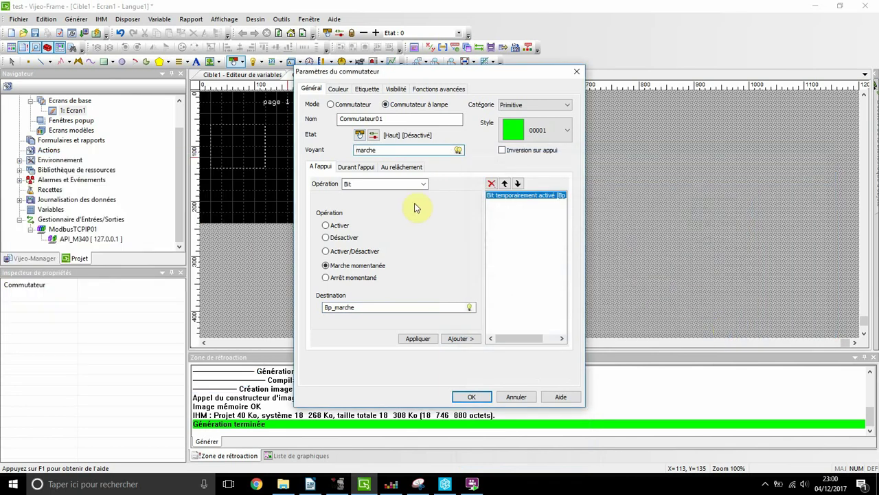
Give the switch a static label reading Bp_marche and apply its settings
click(367, 89)
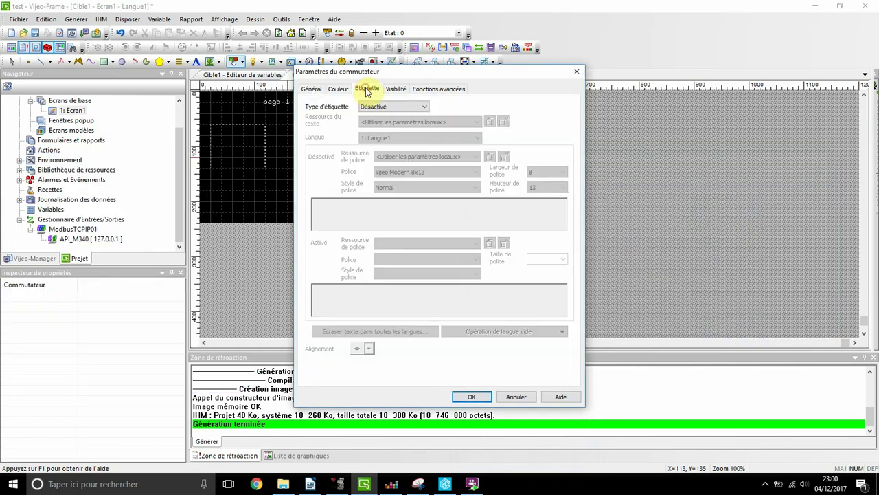
click(378, 107)
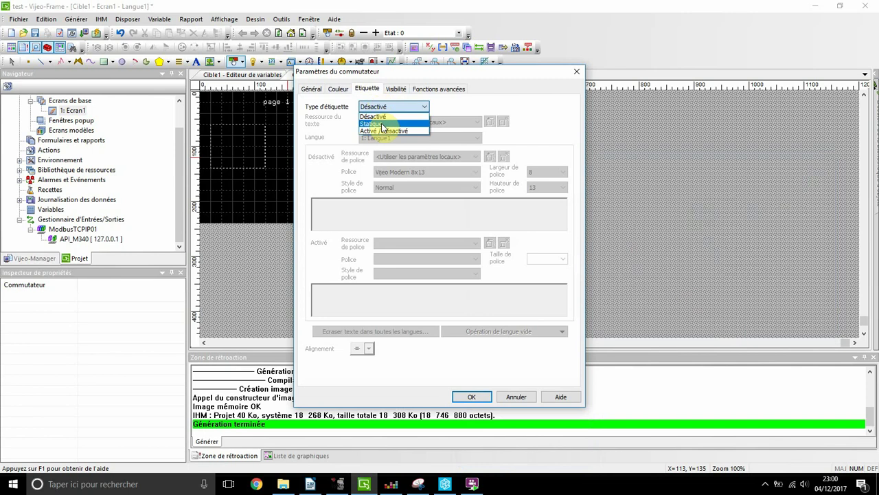
click(382, 124)
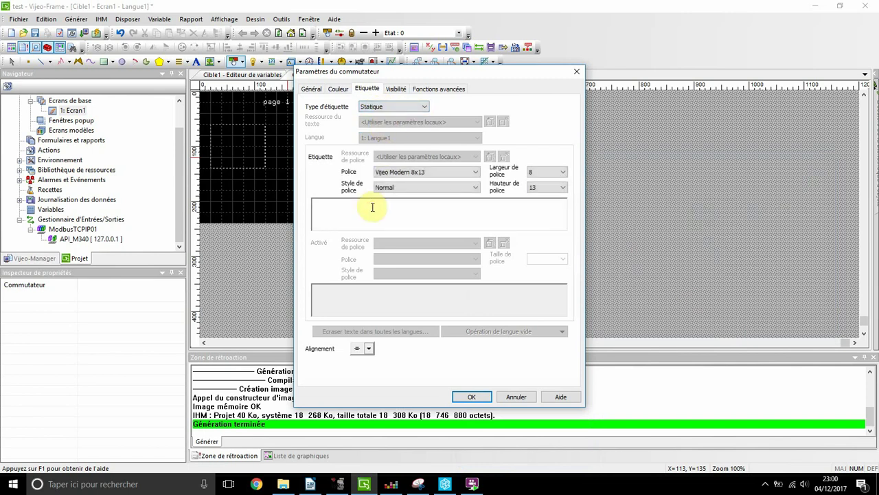
text(Bp_marche)
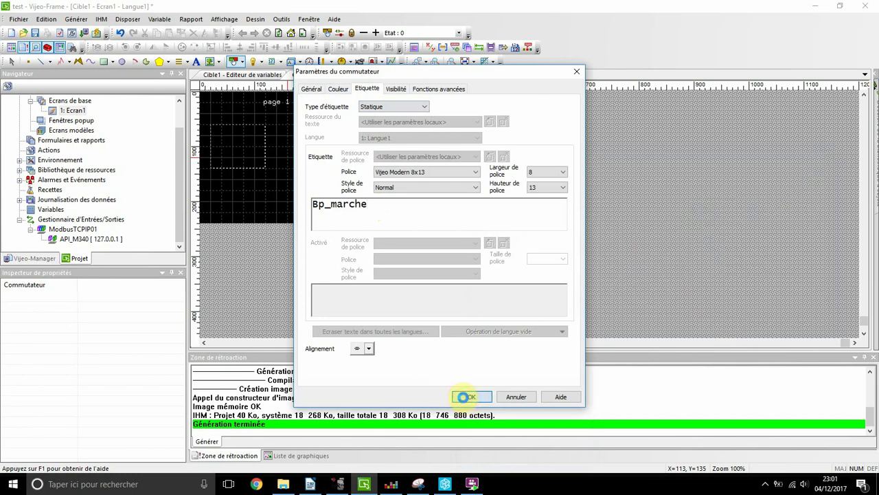
click(464, 396)
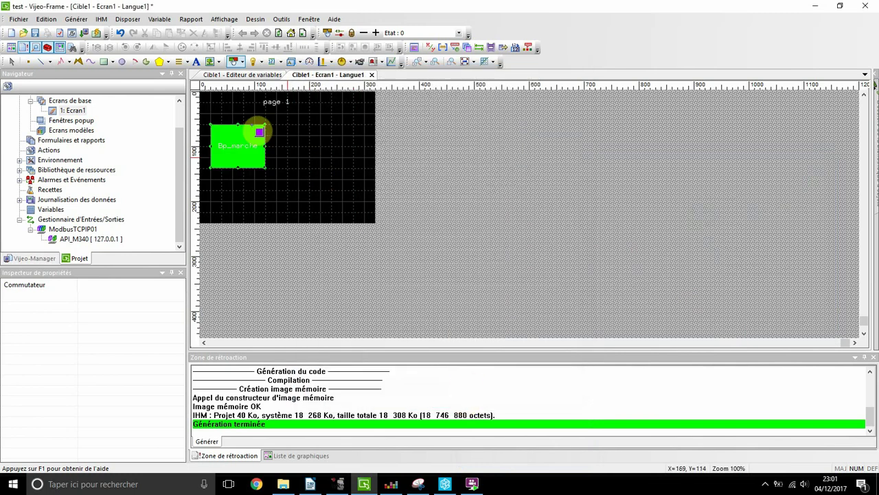
Test the Bp_marche button in the runtime simulation and close the simulation
click(96, 32)
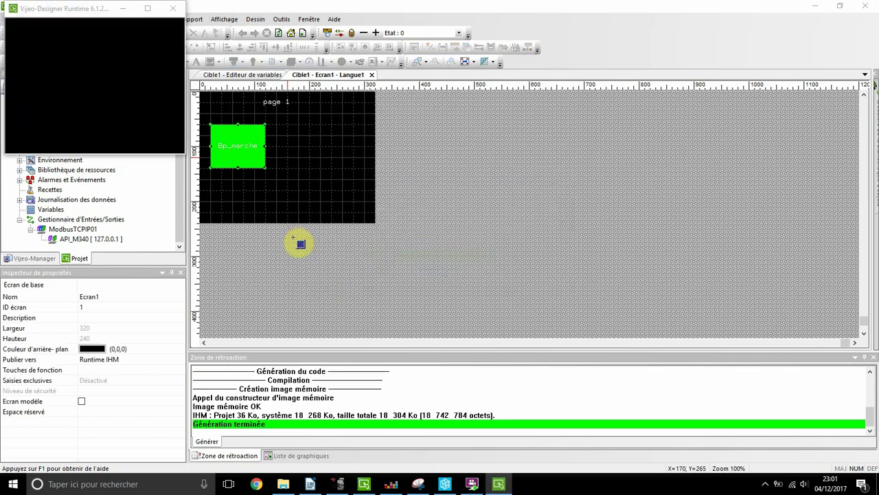
click(49, 74)
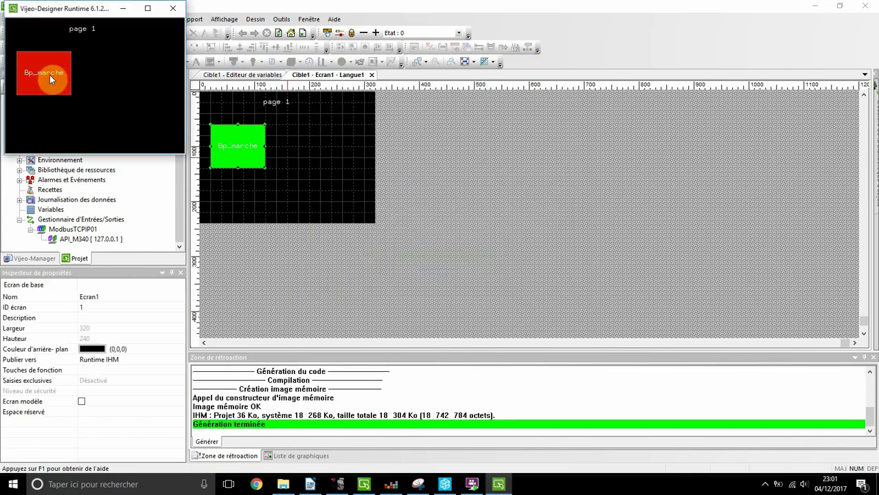
click(171, 9)
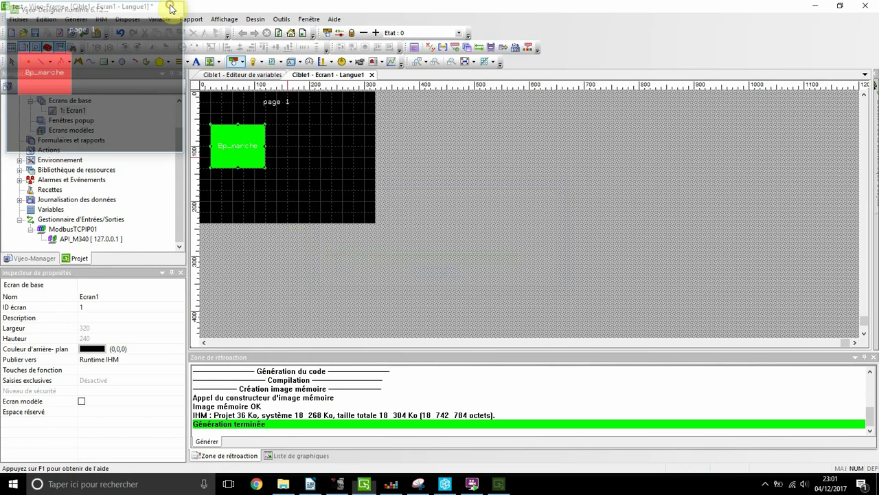
Add a second switch of about 100 by 80 beside Bp_marche, with an on-press Bit operation Marche momentanée on Bp_arret
click(234, 61)
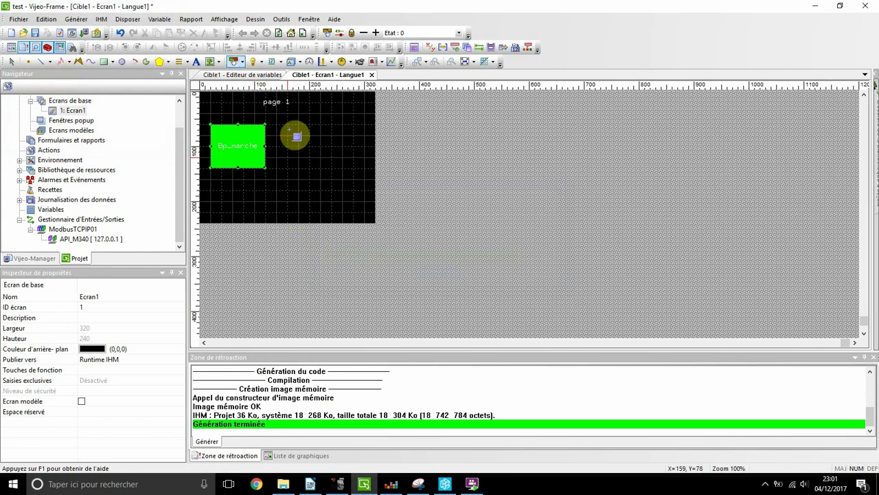
mouse_move(288, 126)
mouse_down()
mouse_move(345, 176)
mouse_move(339, 172)
mouse_up()
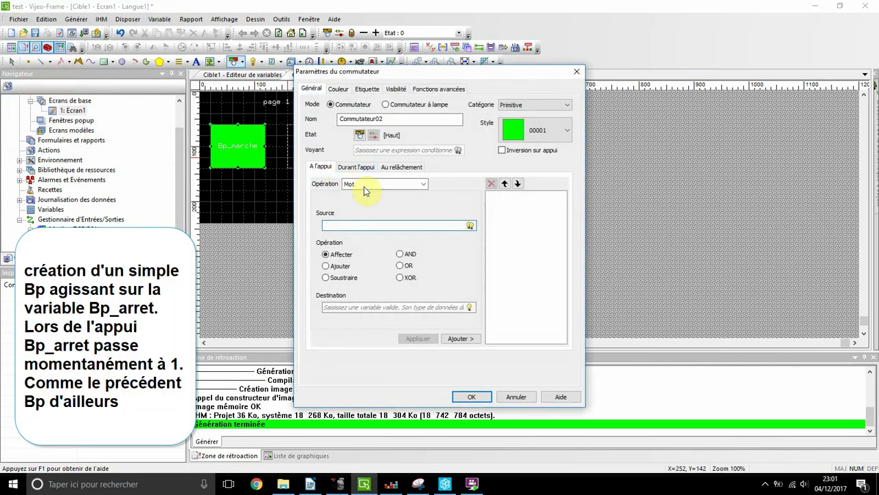
click(374, 184)
click(374, 195)
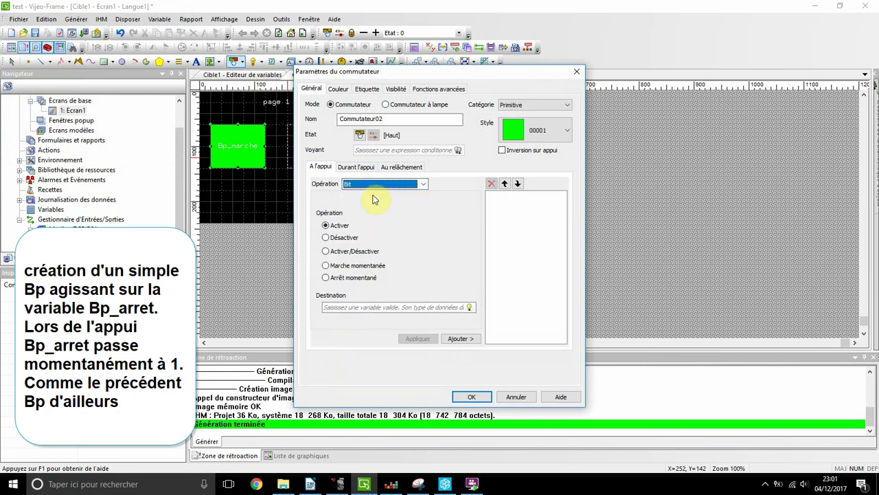
click(341, 268)
click(469, 308)
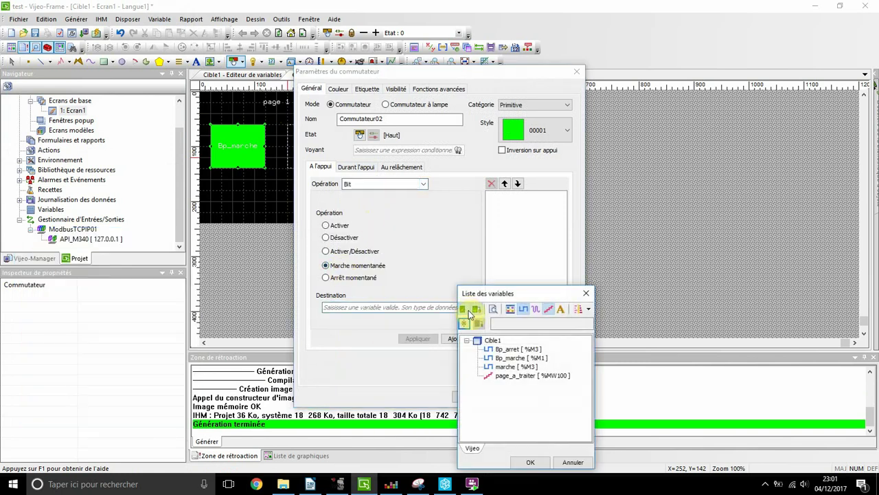
double_click(495, 351)
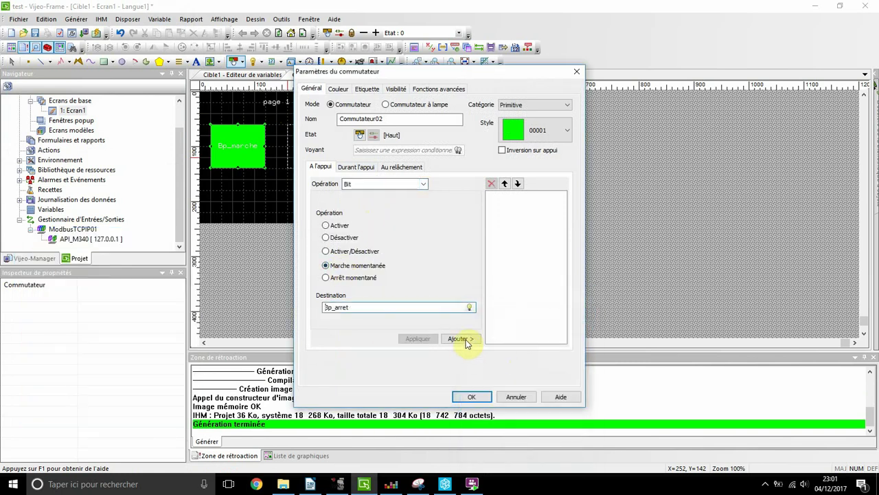
click(465, 339)
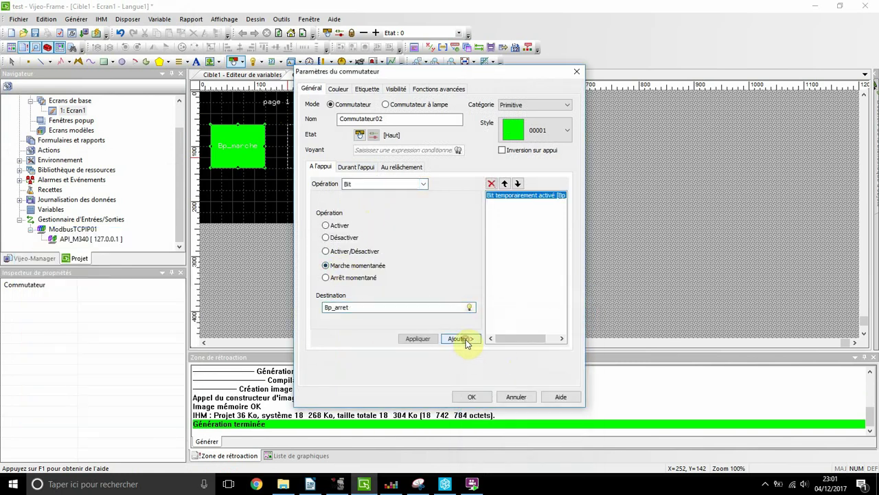
click(470, 395)
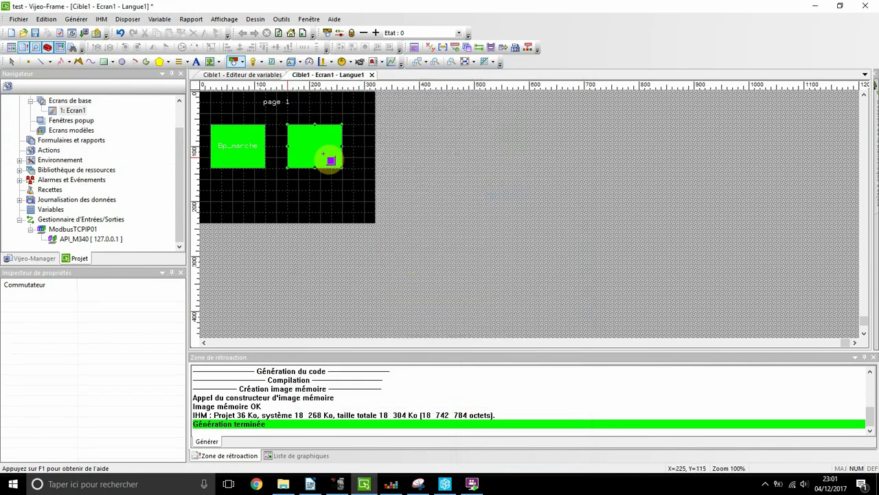
Give the second switch, beside Bp_marche, a static label reading Bp_arrêt and apply its settings
click(296, 152)
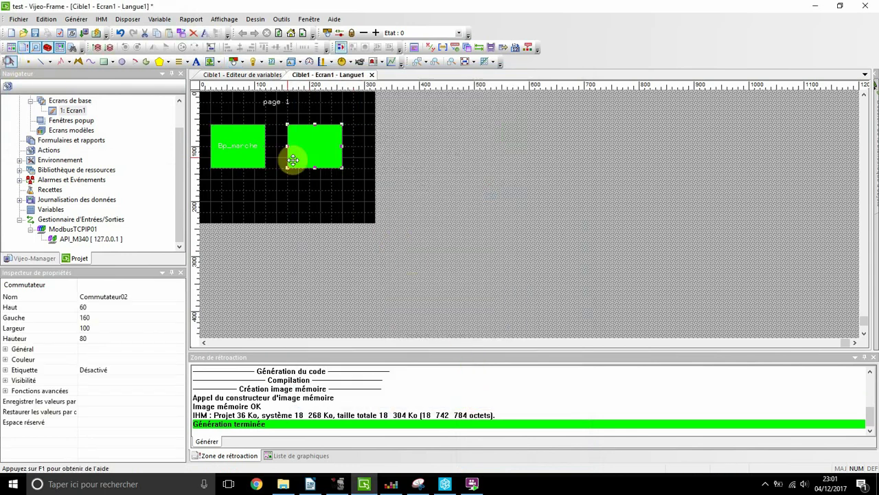
double_click(356, 156)
click(367, 89)
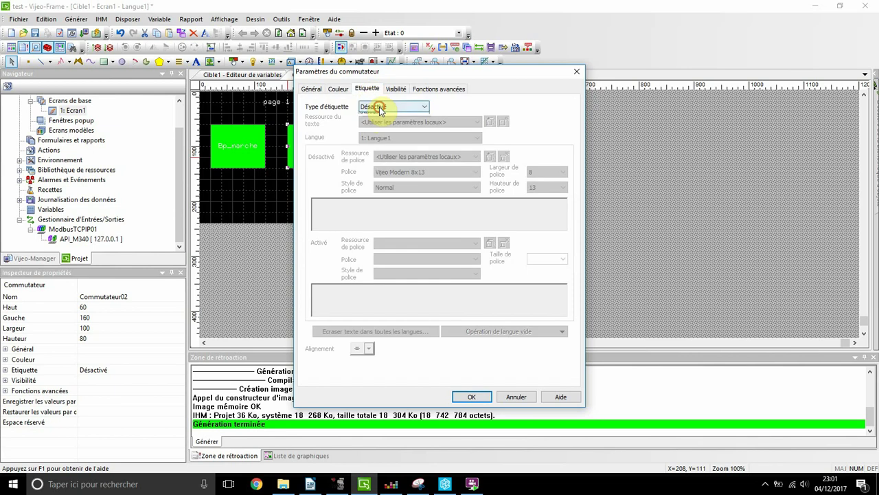
click(374, 121)
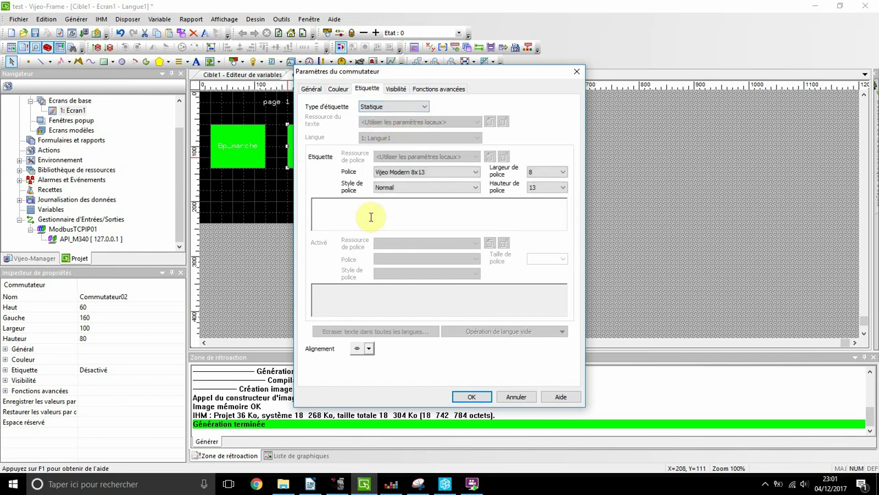
click(371, 217)
text(Bp_arrêt)
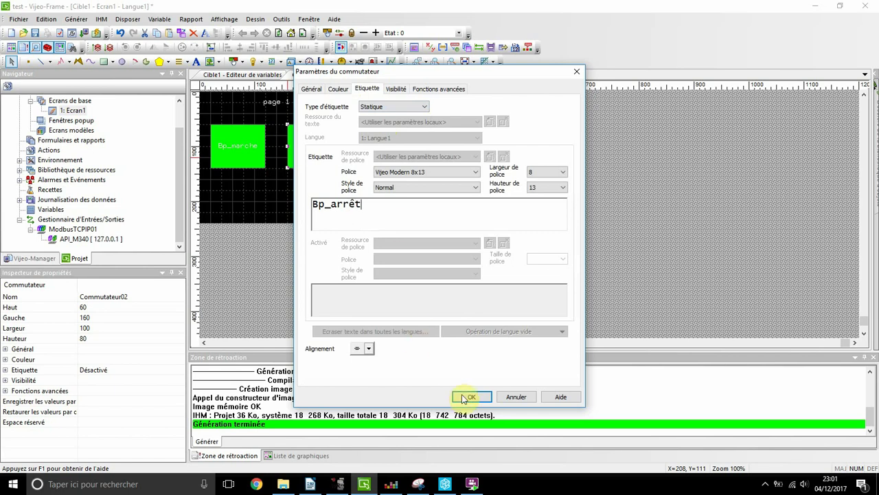
click(470, 396)
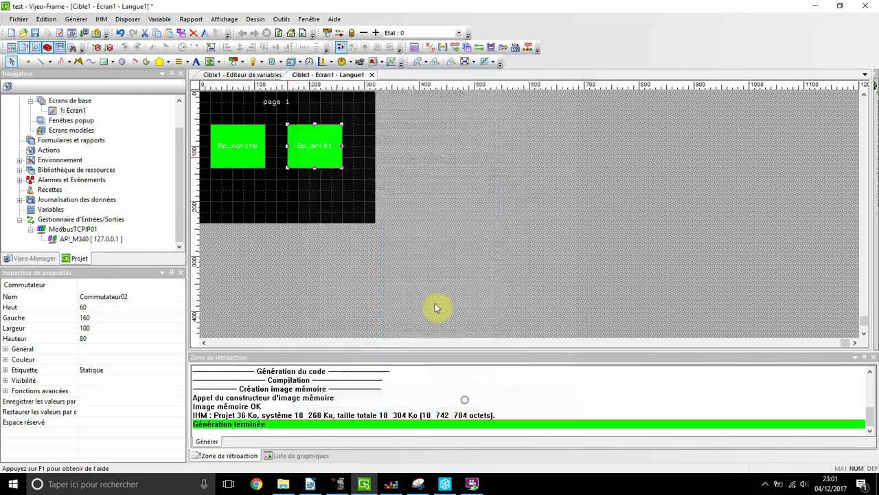
Run the simulation, operate the Bp_arrêt and Bp_marche buttons to test them, and close the simulation
click(96, 33)
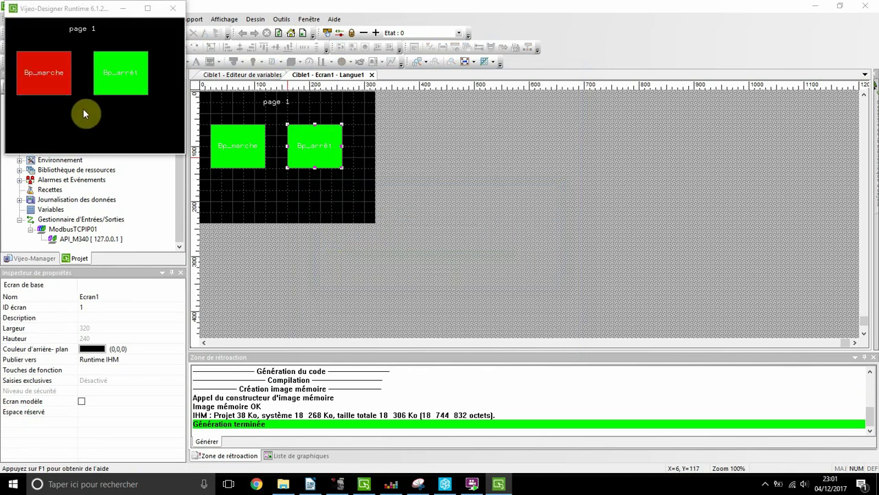
click(128, 74)
click(44, 93)
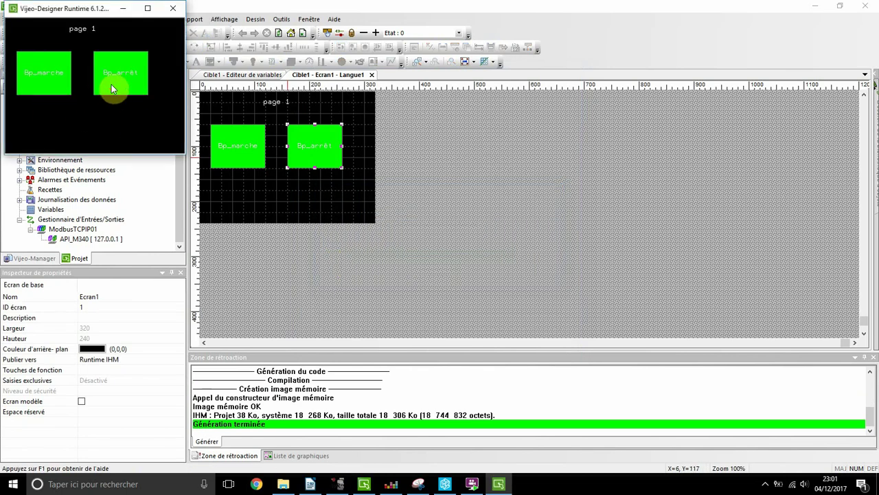
click(173, 8)
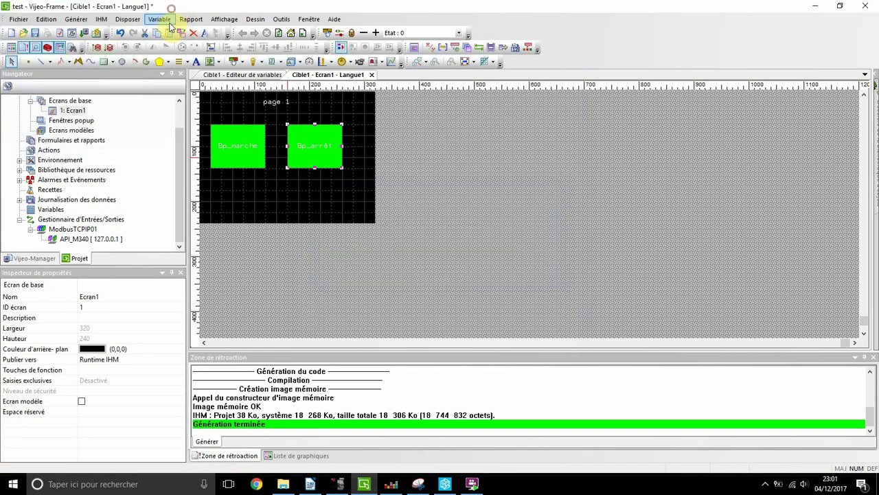
Add a pilot light of about 80 by 60 below the two switches and link it to the variable marche
click(253, 63)
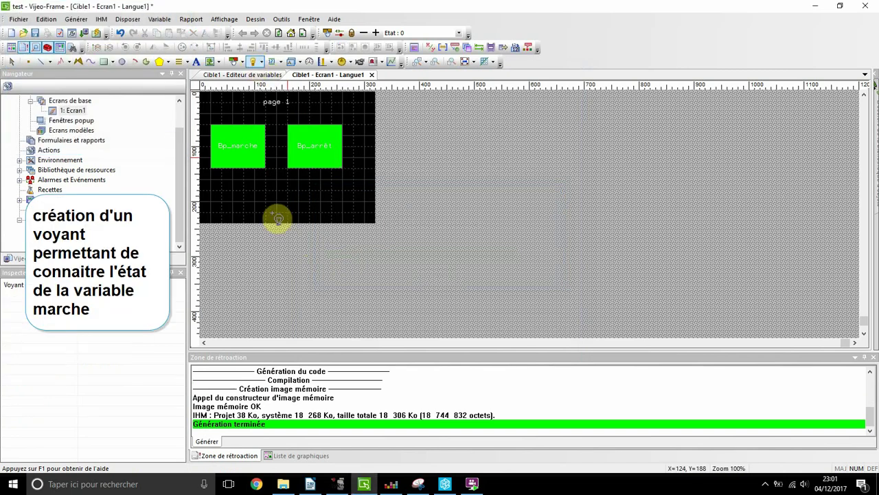
drag(266, 180, 313, 221)
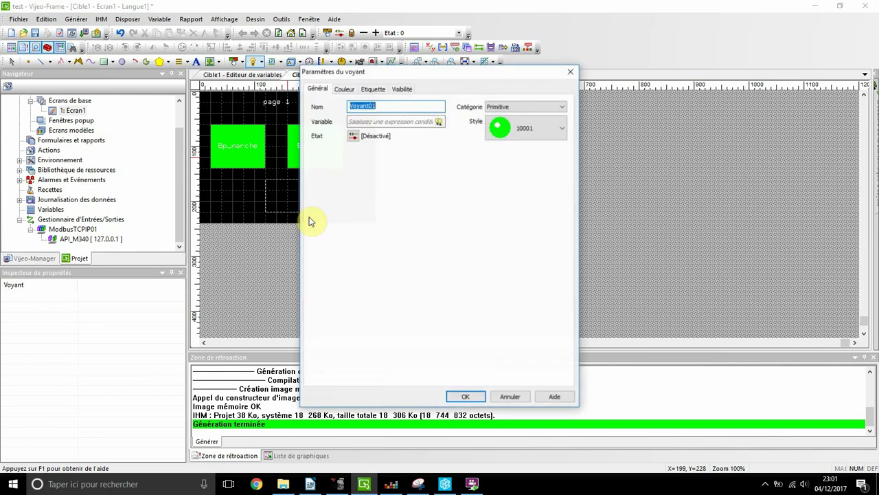
click(441, 123)
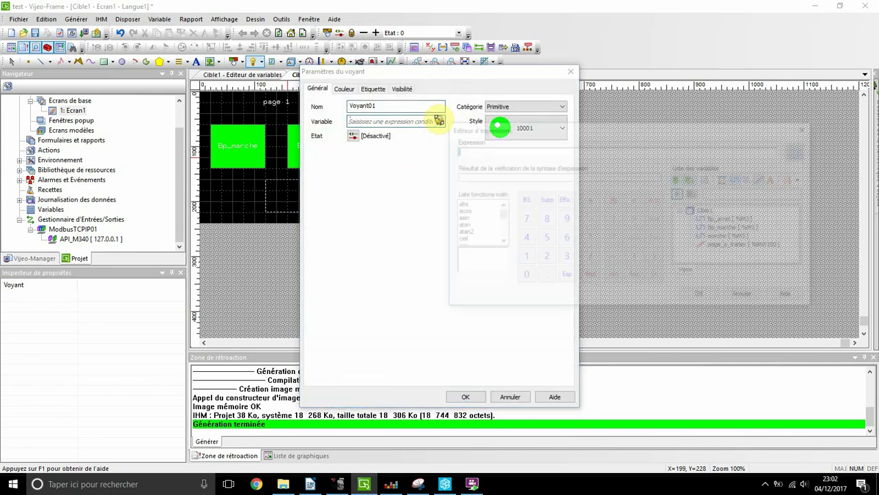
double_click(722, 238)
click(702, 296)
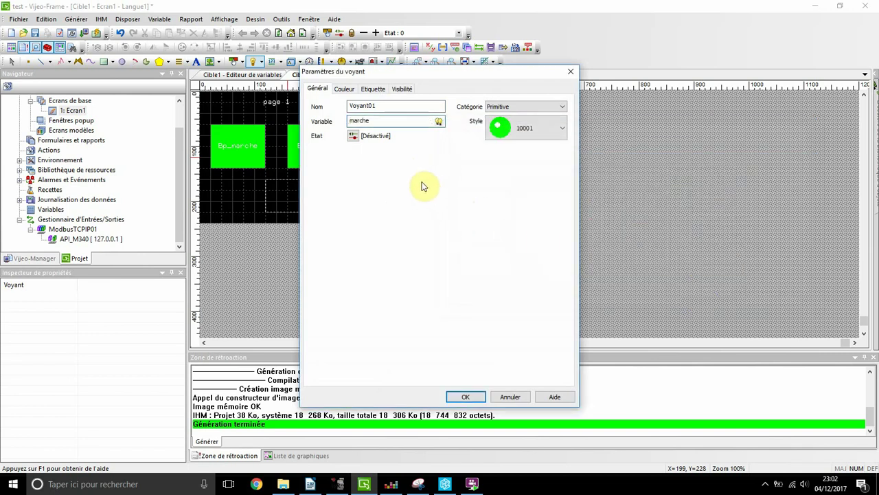
click(474, 397)
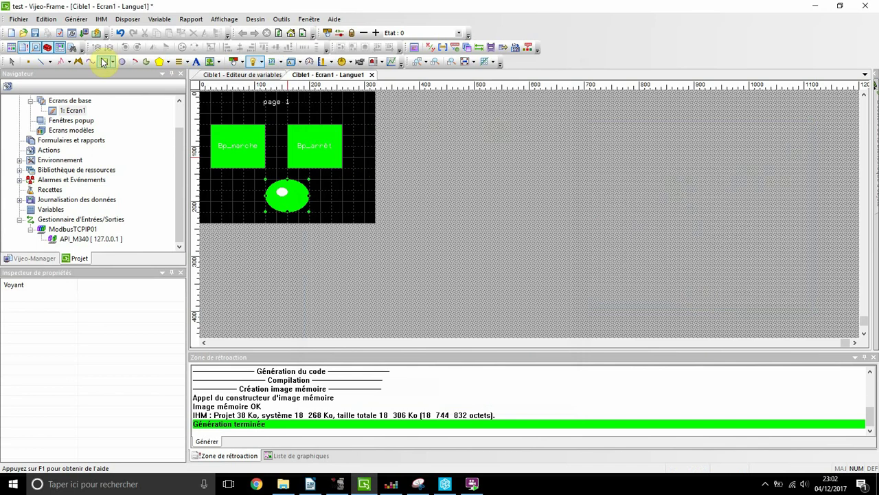
Simulate the screen, switch the pilot light on with Bp_marche and off with Bp_arrêt, and close the simulation
click(96, 32)
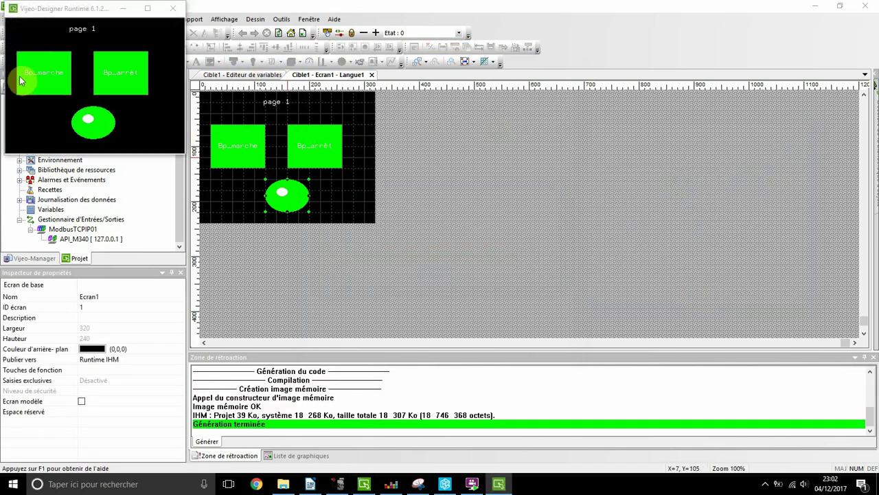
click(34, 76)
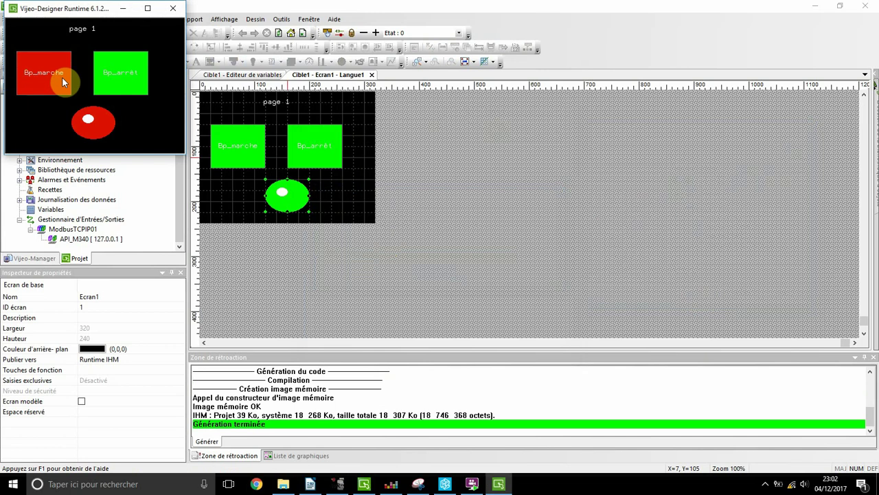
click(117, 75)
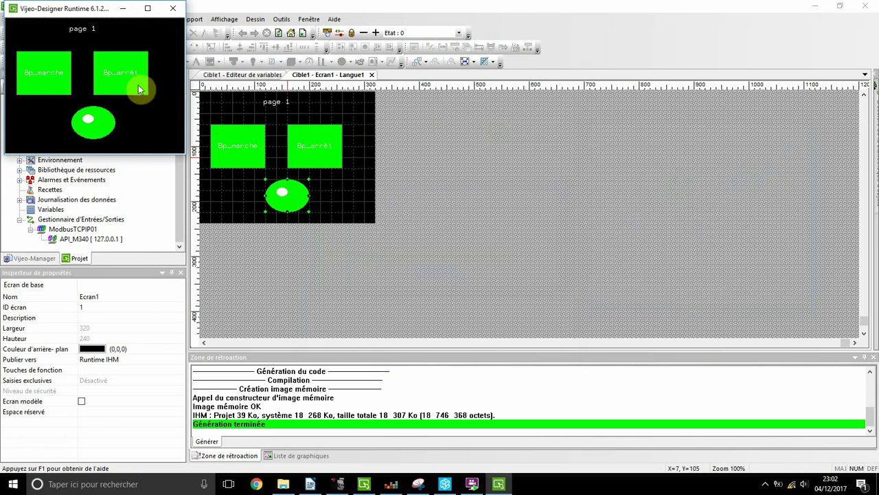
click(172, 8)
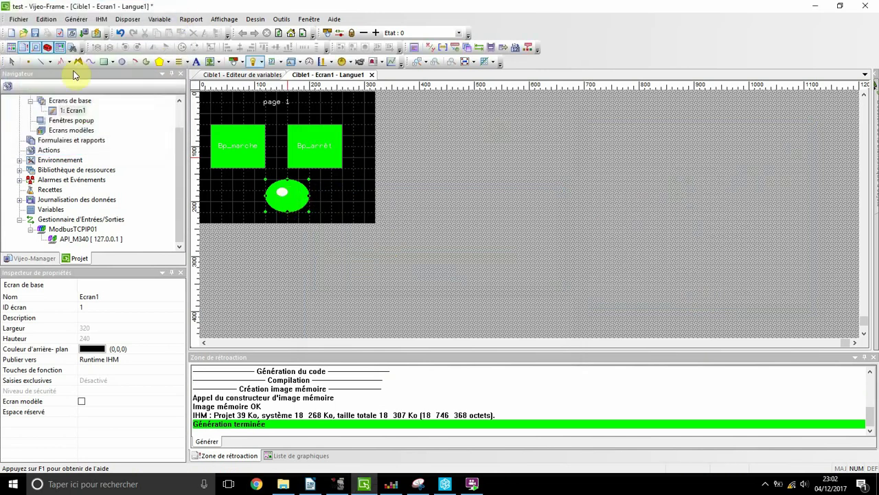
Set the pilot light's foreground colour for the Désactivé state to dark red (128, 0, 0) and preview both states
click(11, 61)
double_click(285, 197)
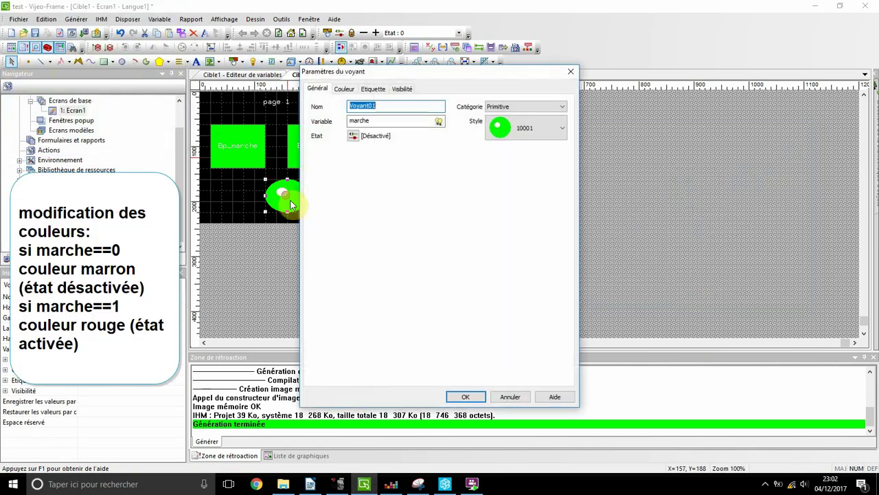
click(344, 88)
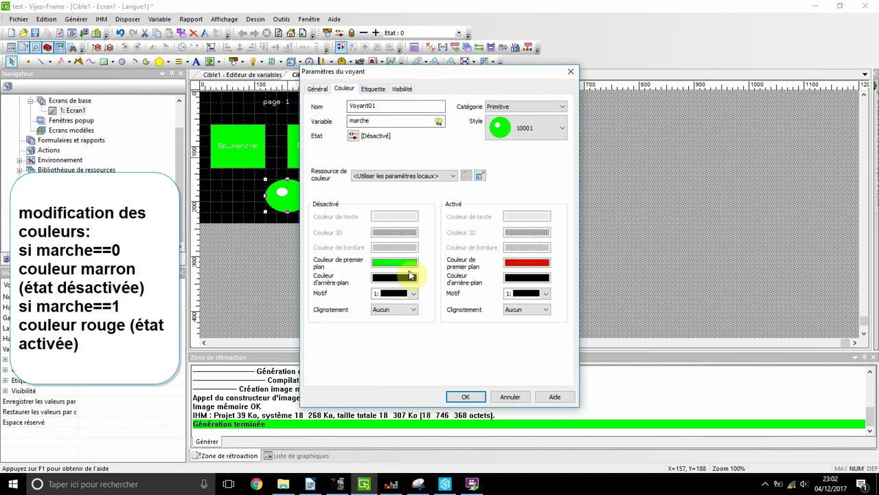
click(410, 263)
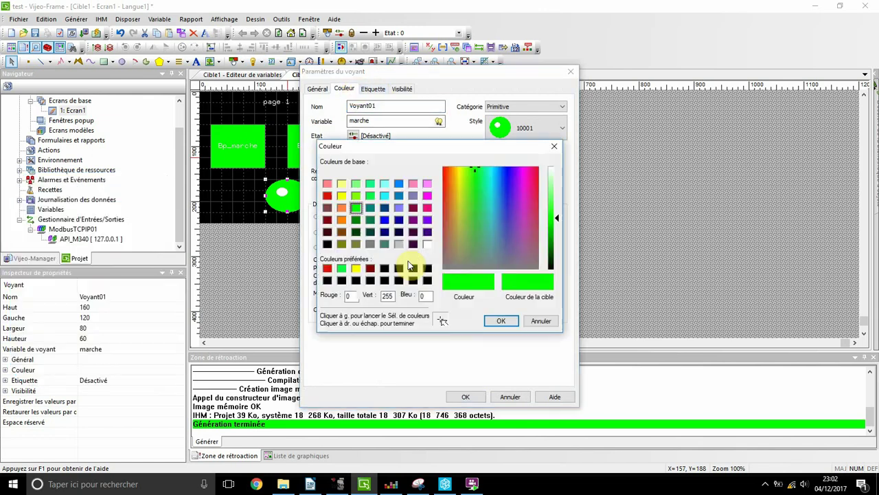
click(371, 268)
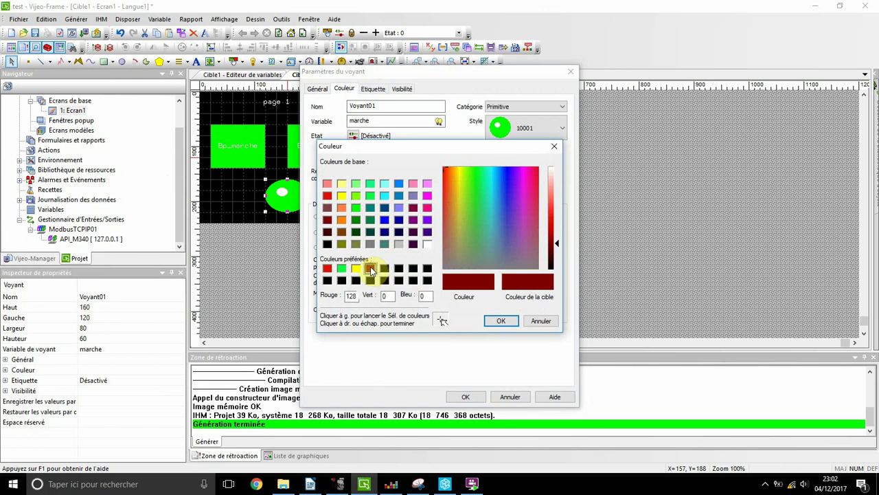
click(501, 321)
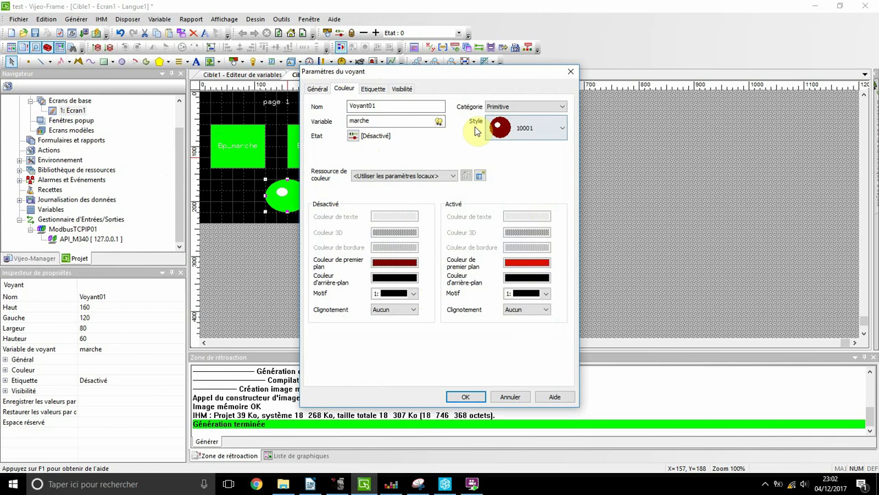
click(353, 136)
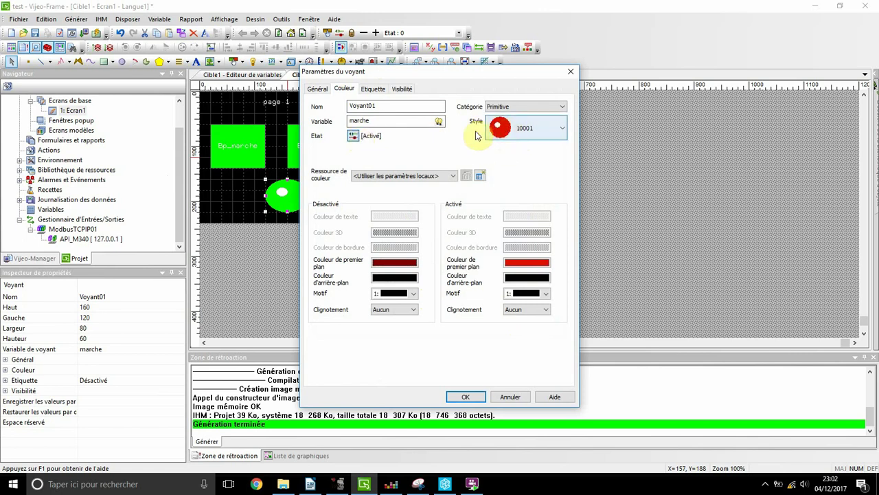
click(353, 137)
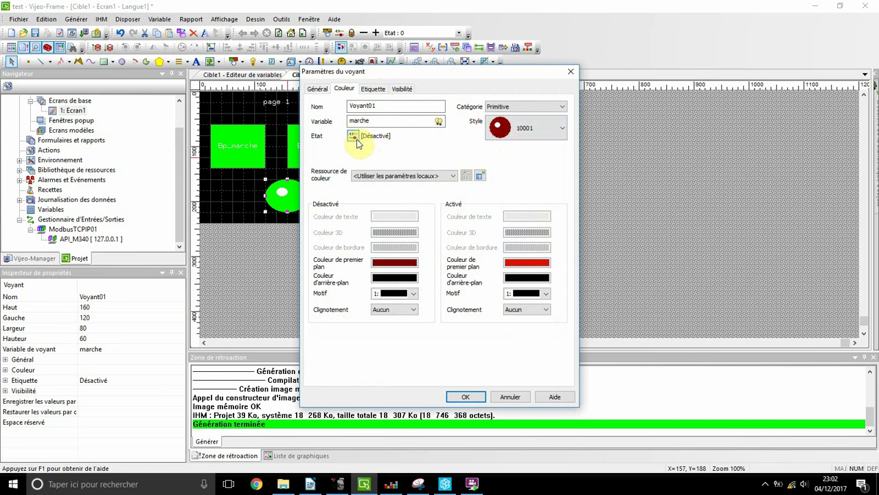
Give the pilot light an Activé / Désactivé label reading "mot arrêté" when off and "mot en marche" when on, and apply the settings
click(372, 88)
click(385, 107)
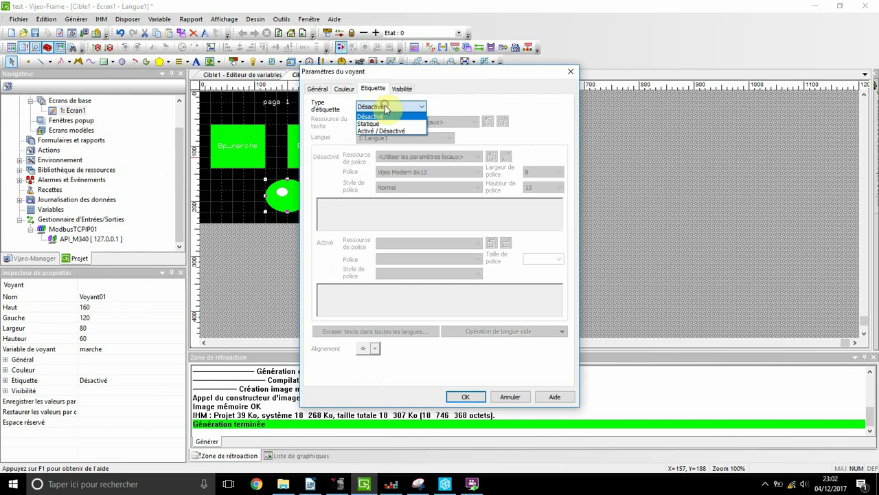
click(385, 131)
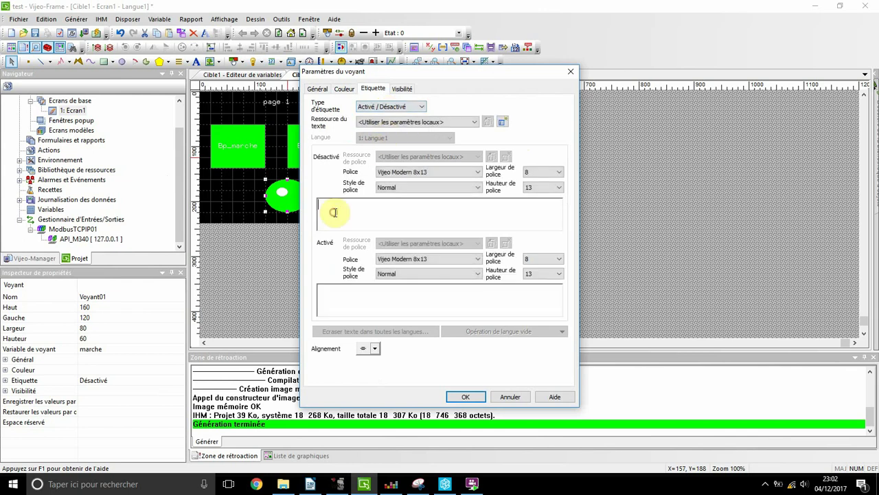
text(mot arrêté)
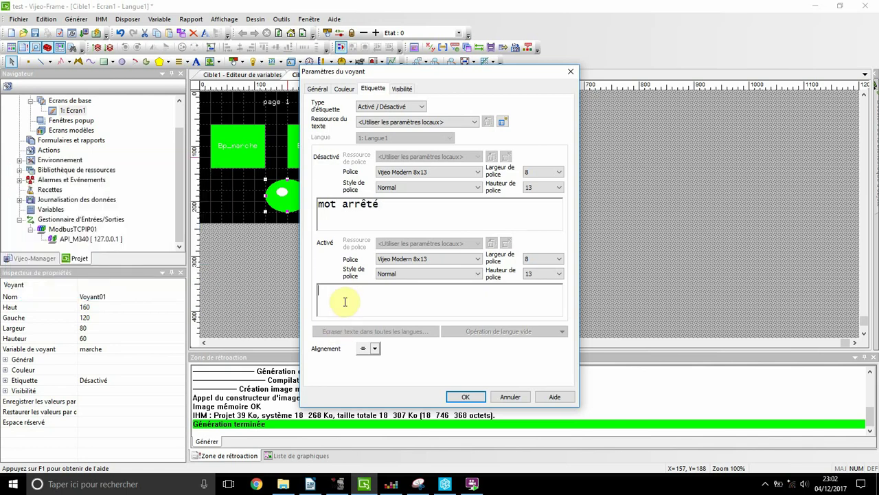
text(mot en marche)
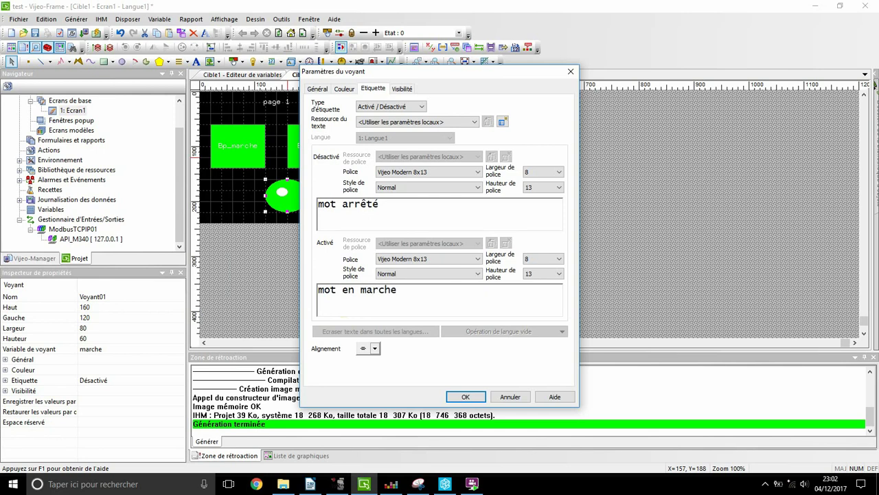
click(460, 396)
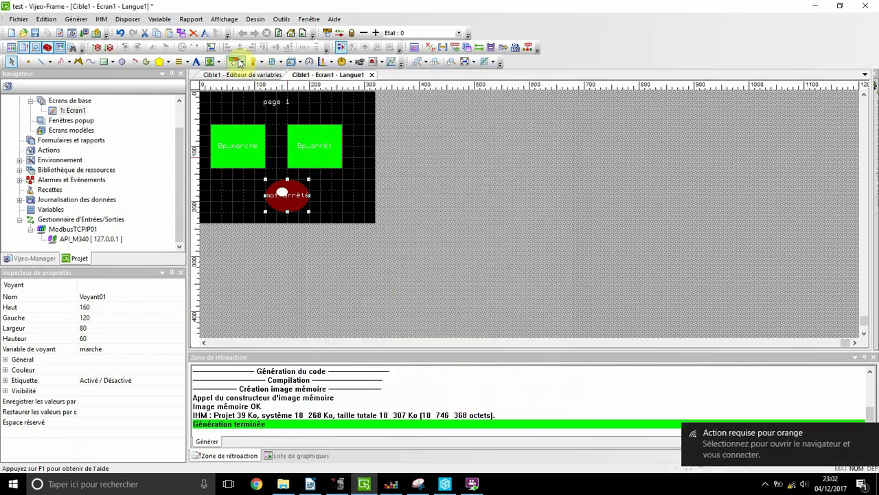
Simulate the screen and alternate Bp_marche and Bp_arrêt twice to check the pilot light's colours and labels
click(96, 33)
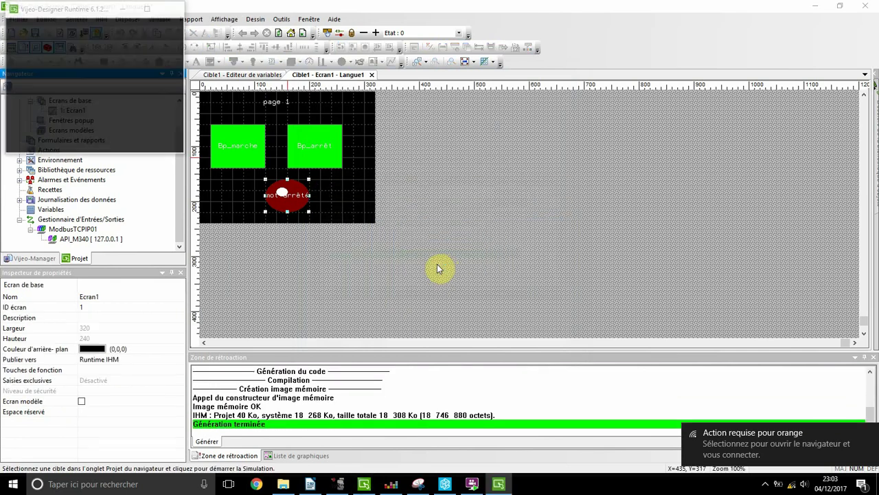
click(56, 82)
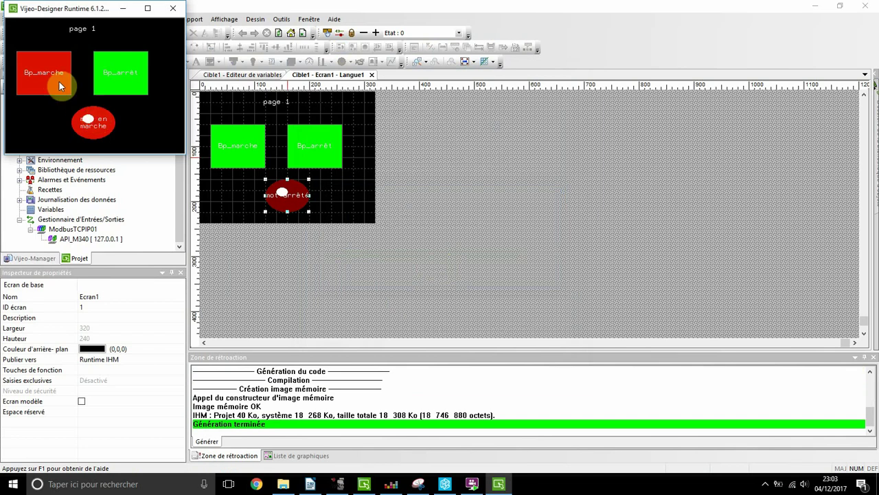
click(114, 78)
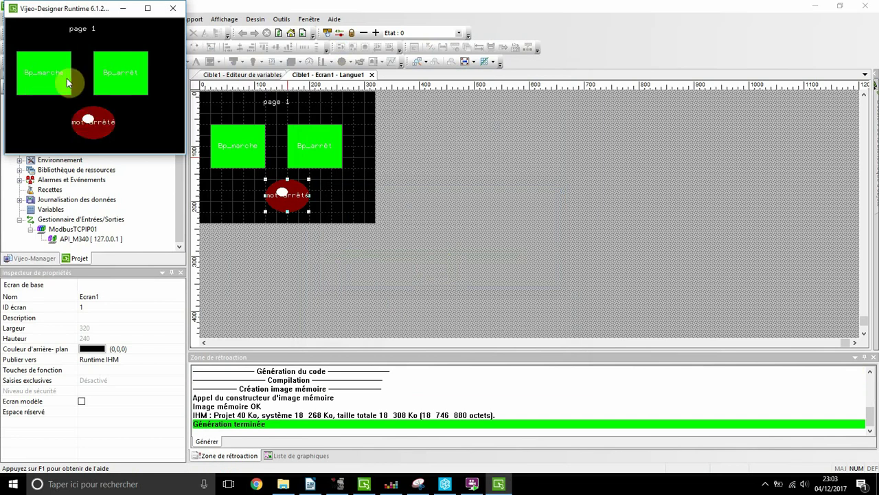
click(49, 79)
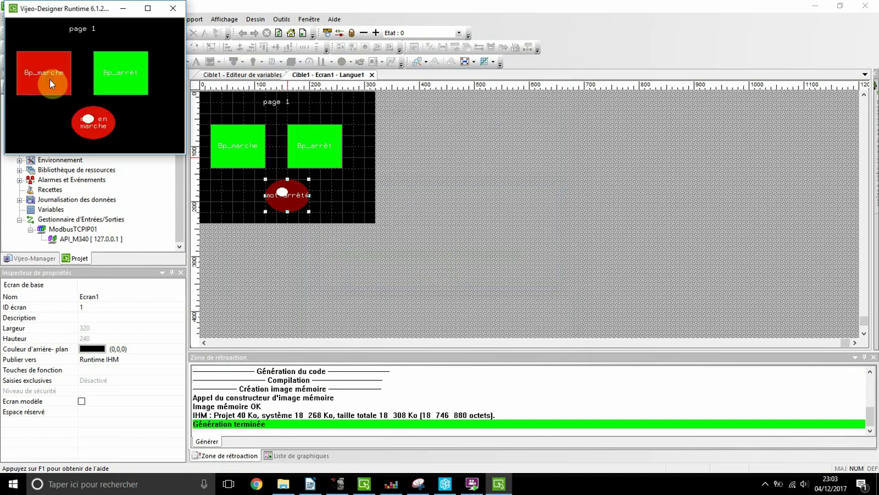
click(111, 79)
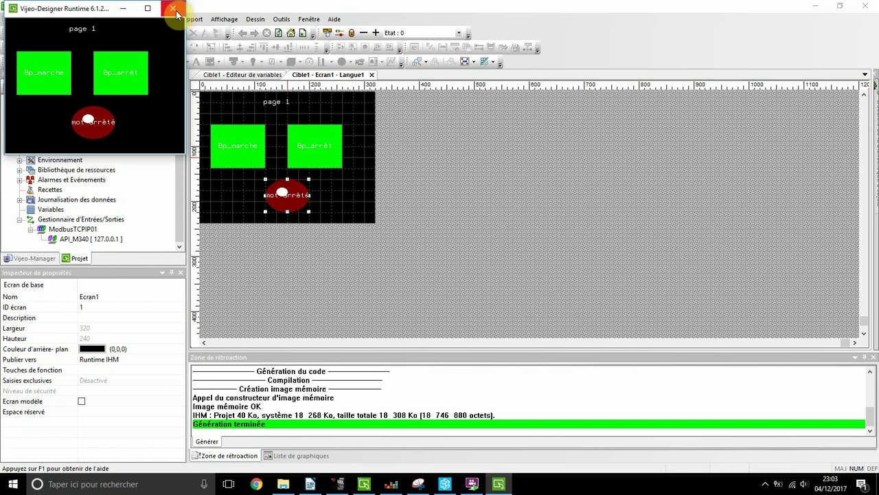